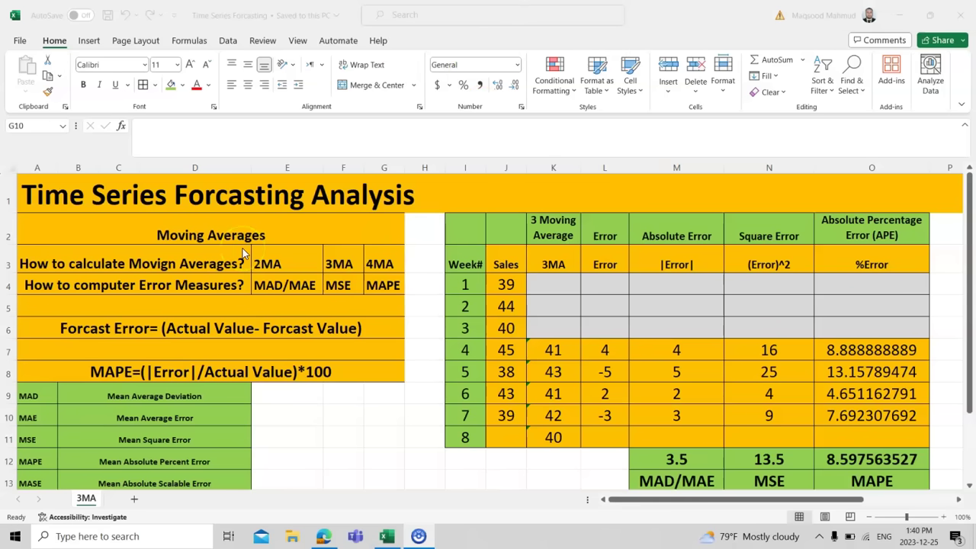
Review the MAD/MAE entry and the full names of MAD, MAE, MSE, MAPE and MASE in the abbreviation list
left_click(269, 283)
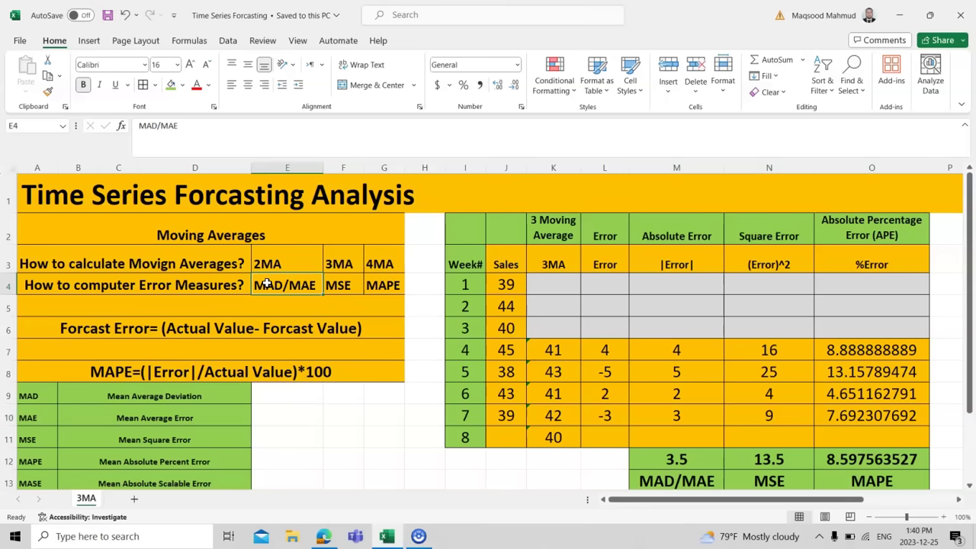
left_click(265, 286)
left_click(133, 396)
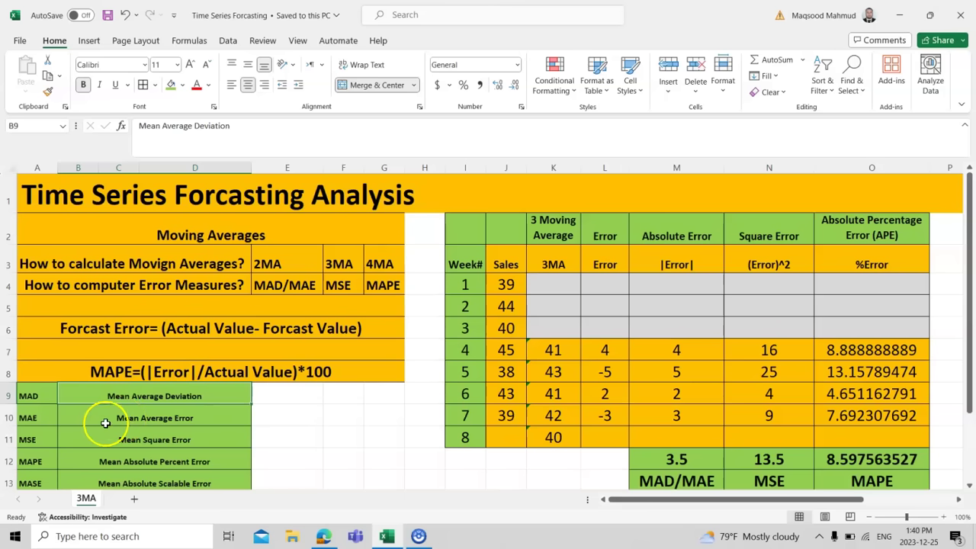
left_click(104, 421)
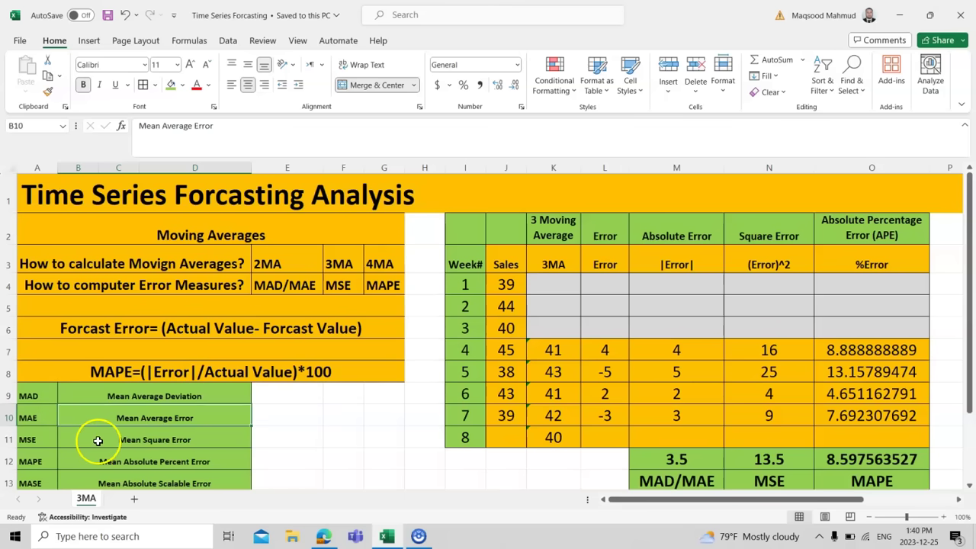
left_click(98, 441)
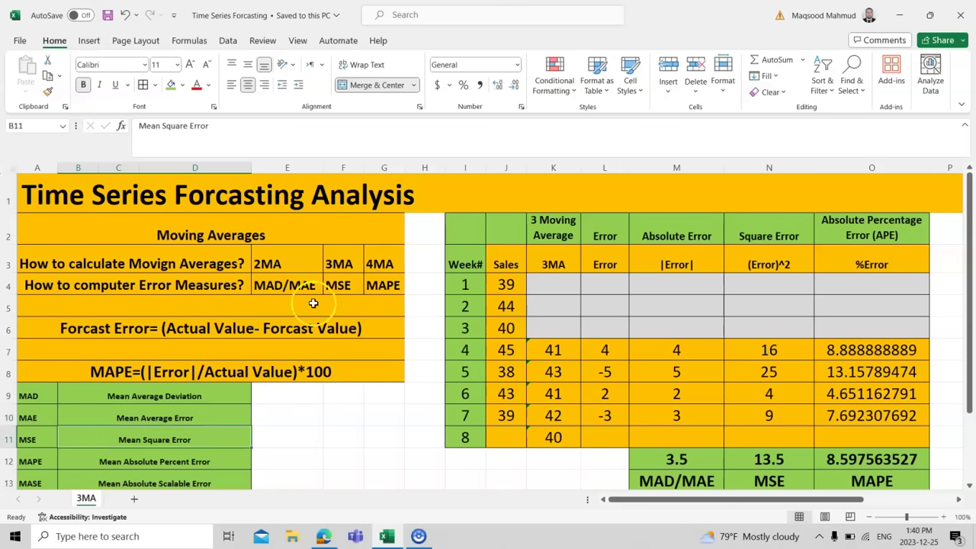
left_click(157, 462)
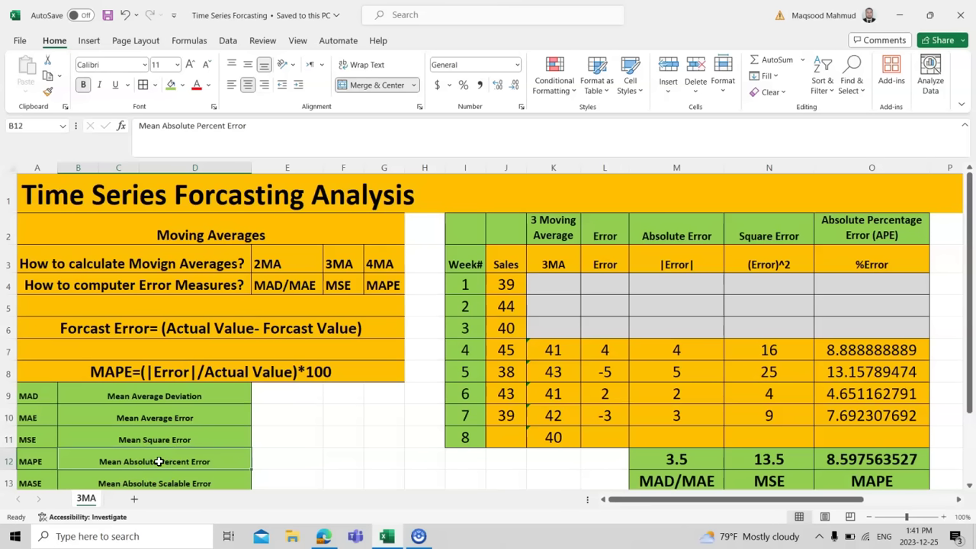
left_click(152, 483)
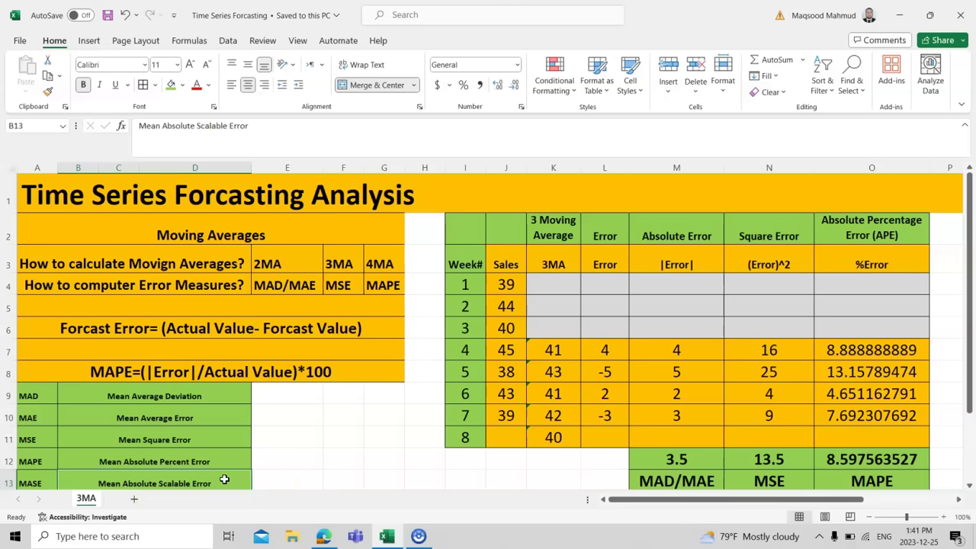
left_click(313, 438)
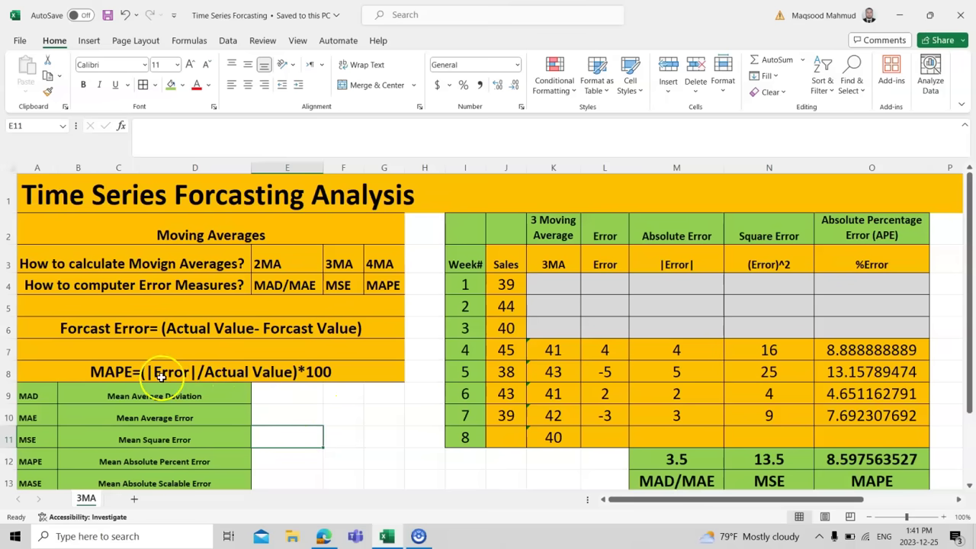
Review the written formulas for MAPE and for the forecast error in the notes block
left_click(326, 373)
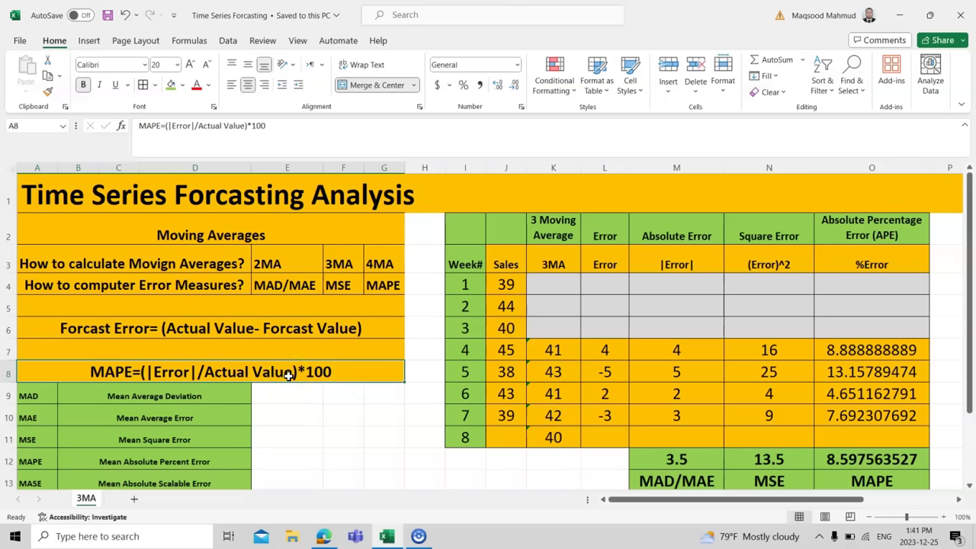
left_click(235, 331)
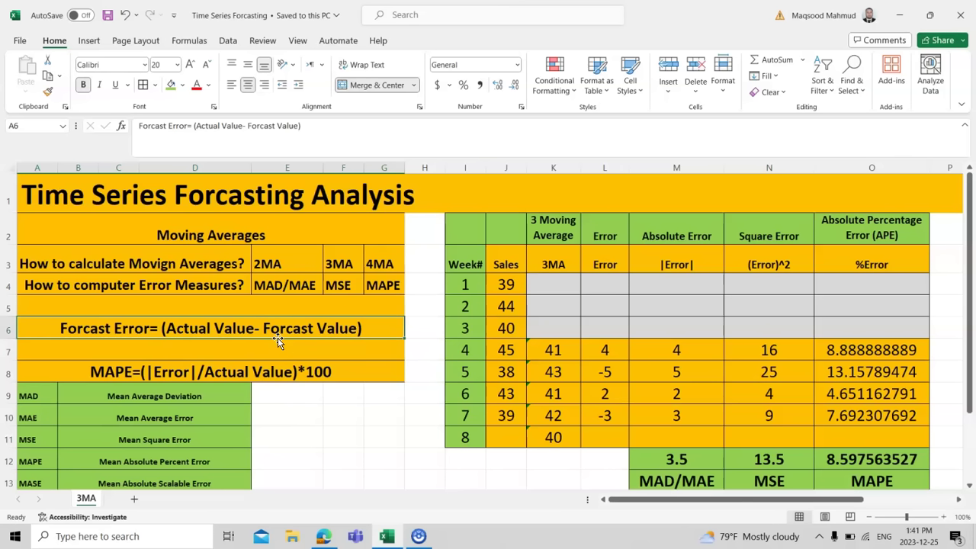
left_click(310, 404)
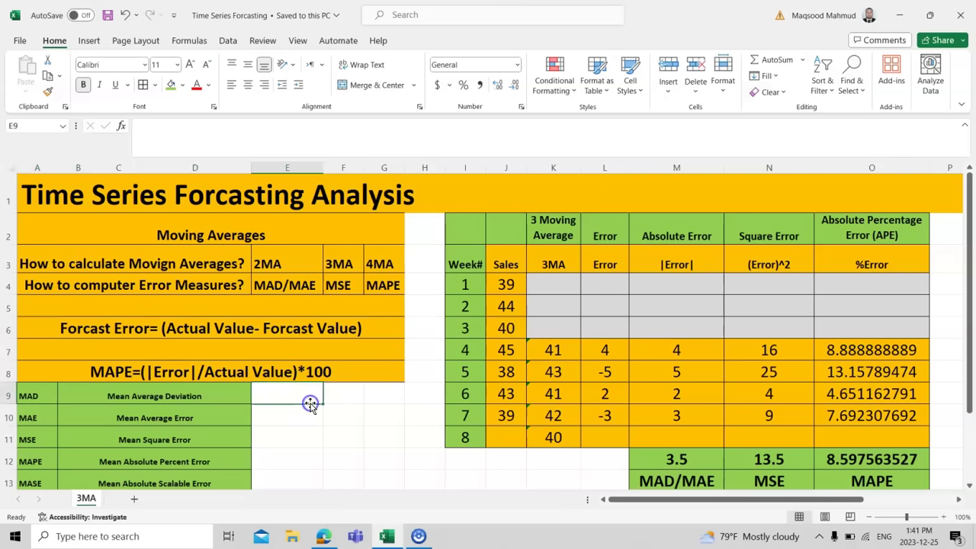
Examine the week 1 to 3 sales and the AVERAGE formula that uses them for week 4's 3MA in K7
left_click(465, 284)
left_click_drag(465, 284, 501, 328)
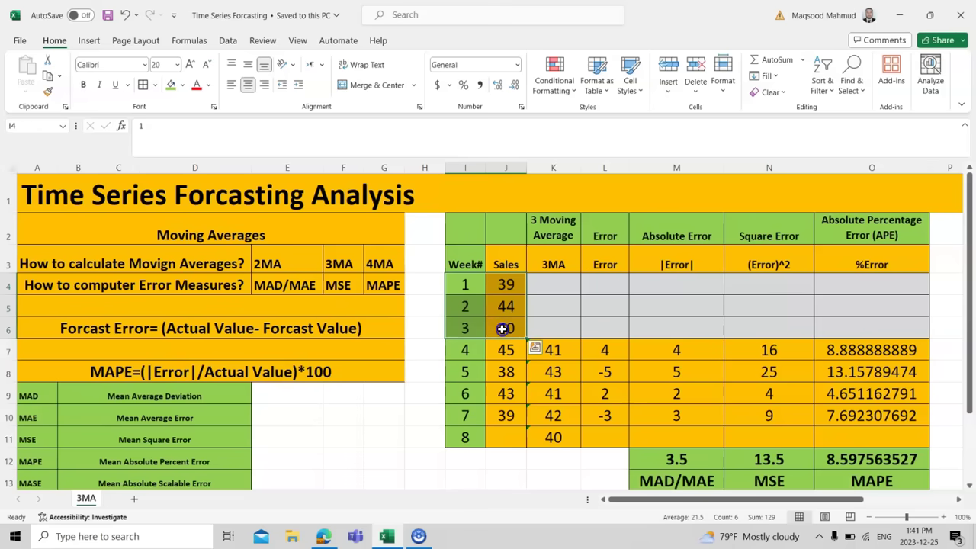
left_click(501, 329)
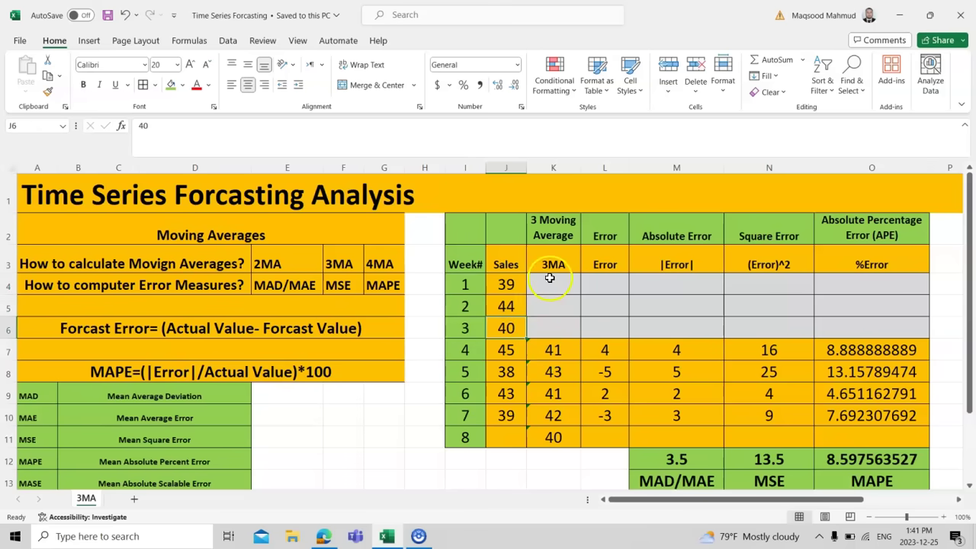
left_click(563, 349)
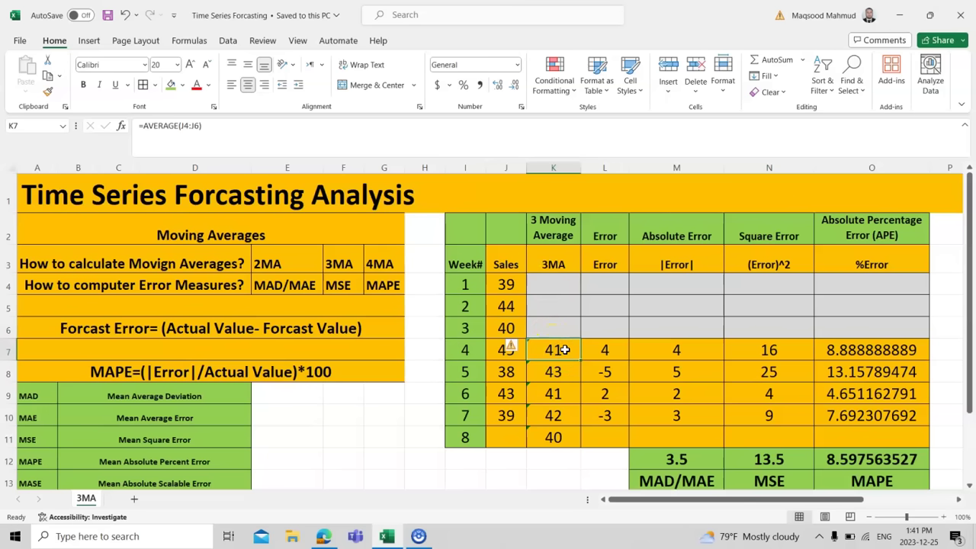
double_click(563, 350)
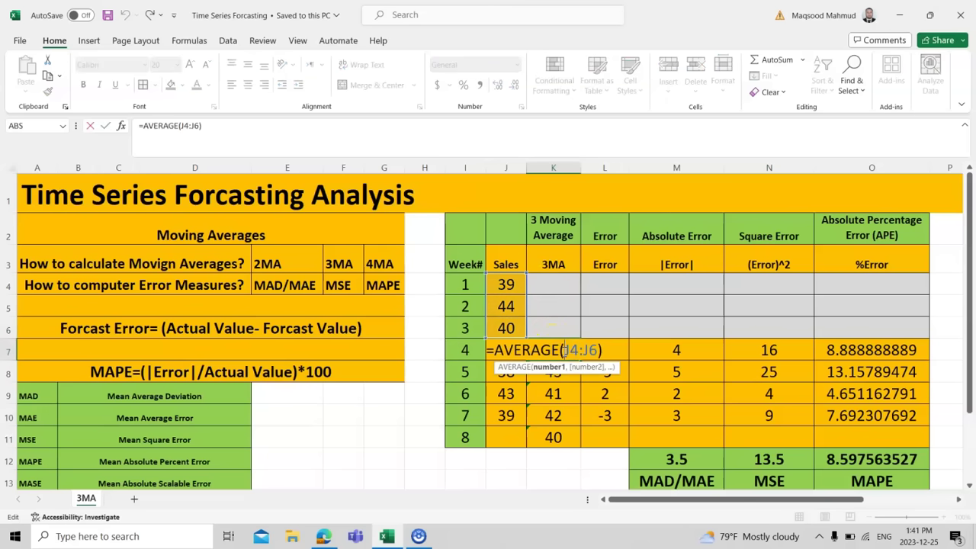
left_click_drag(506, 284, 494, 334)
key("Return")
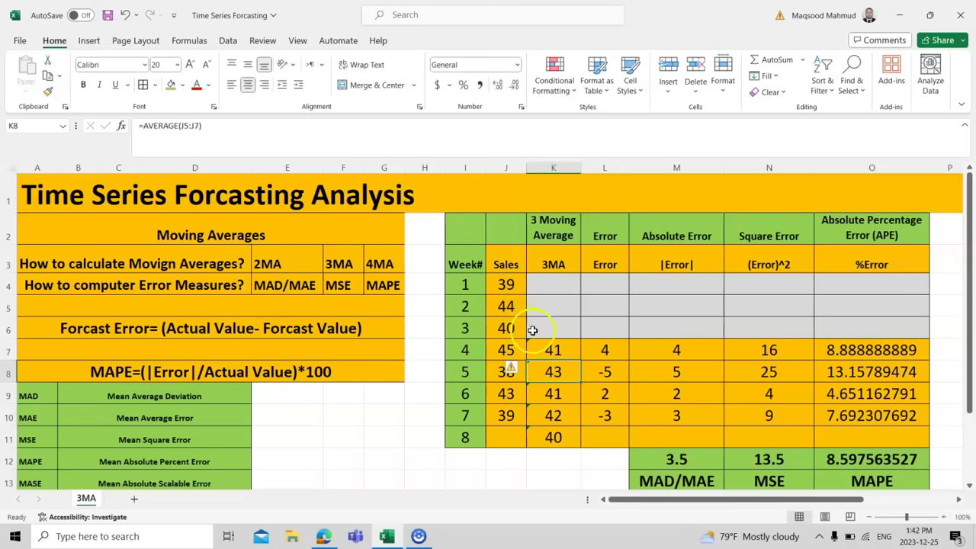
Clear the 3MA values for weeks 5 to 8 and refill K8:K11 by copying down K7's formula =AVERAGE(J4:J6)
left_click_drag(552, 374, 555, 433)
key("Delete")
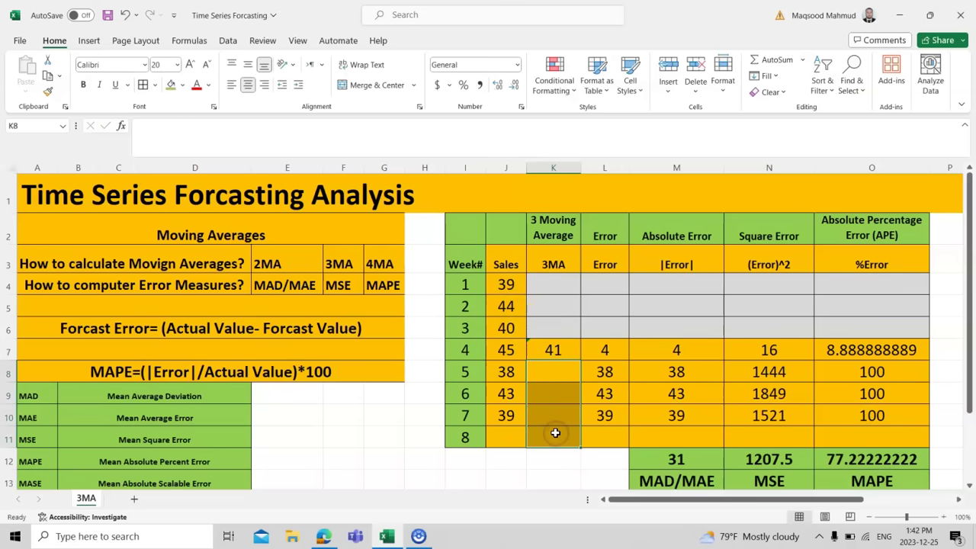
left_click(559, 354)
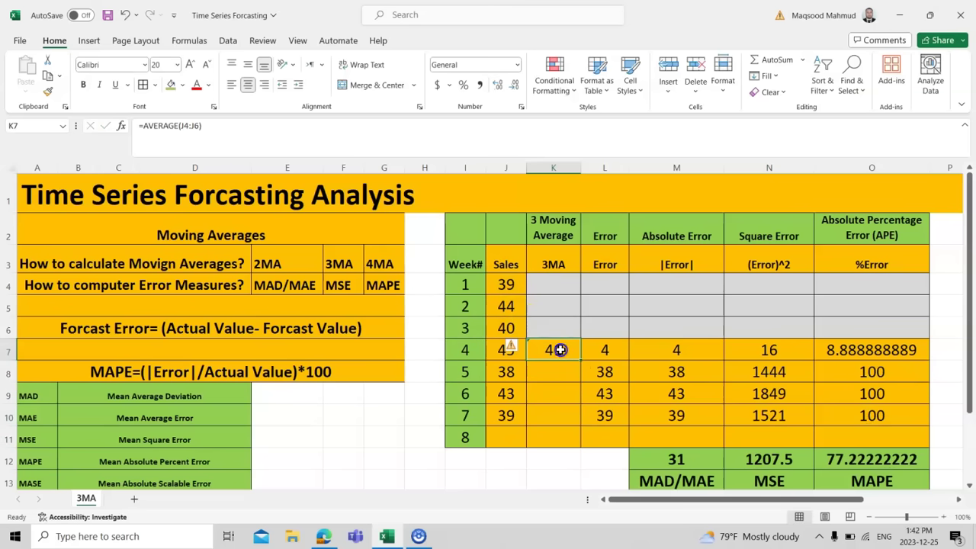
double_click(560, 349)
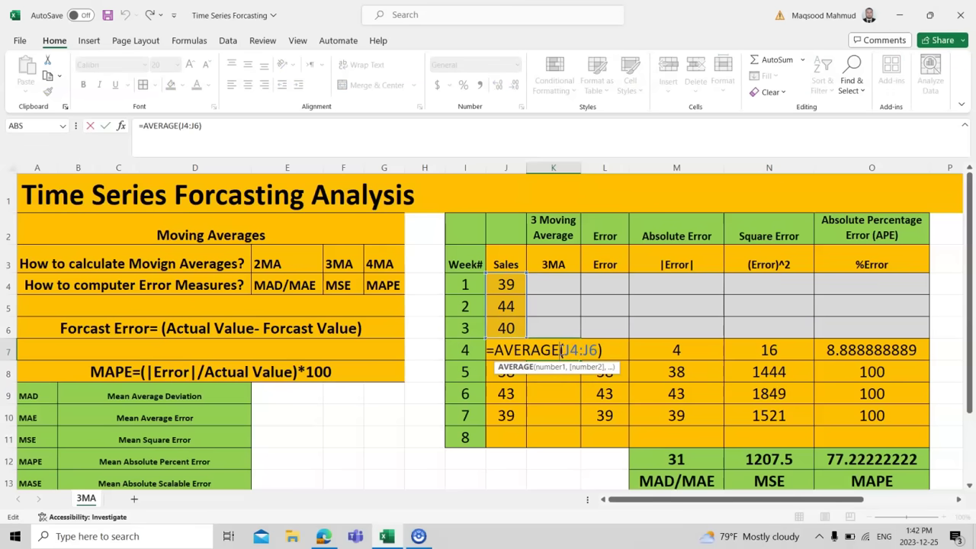
key("Return")
left_click(559, 350)
left_click_drag(580, 360, 571, 437)
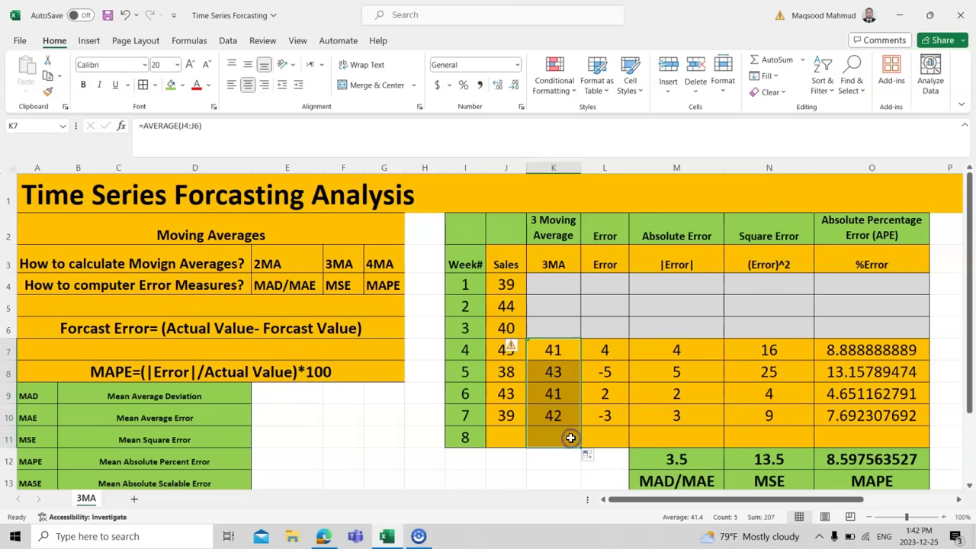
left_click(662, 316)
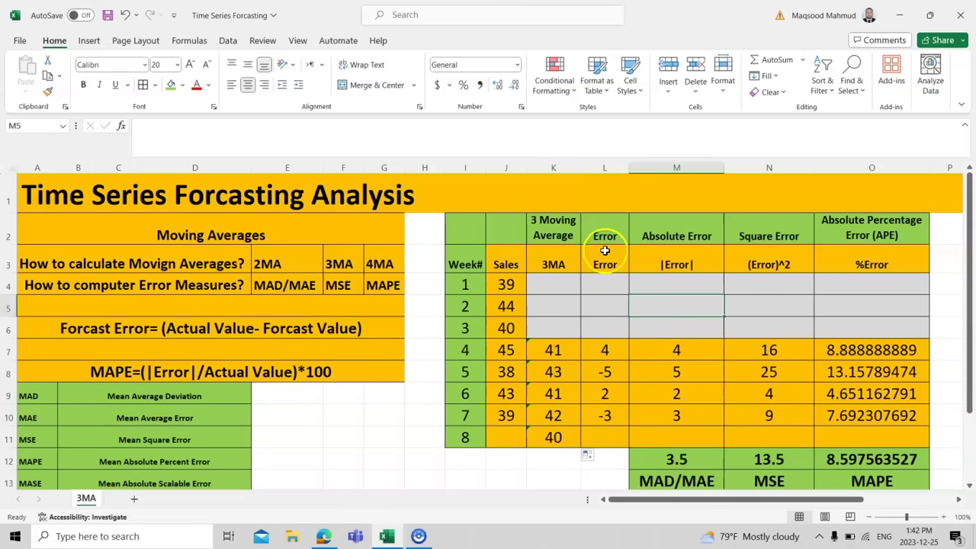
Compare the actual sales with the 3MA forecasts for weeks 4 and 5, and check week 6's sales
left_click(507, 349)
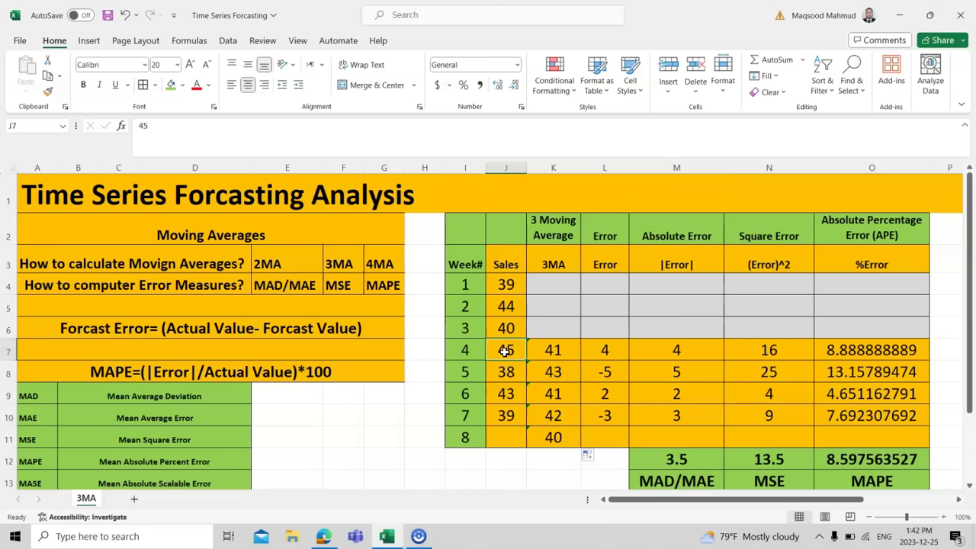
left_click(546, 348)
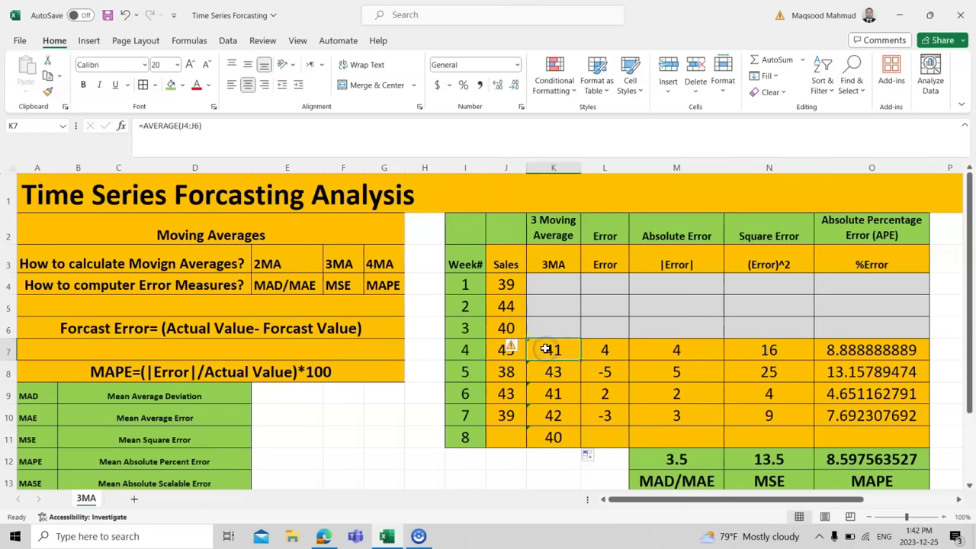
left_click(506, 371)
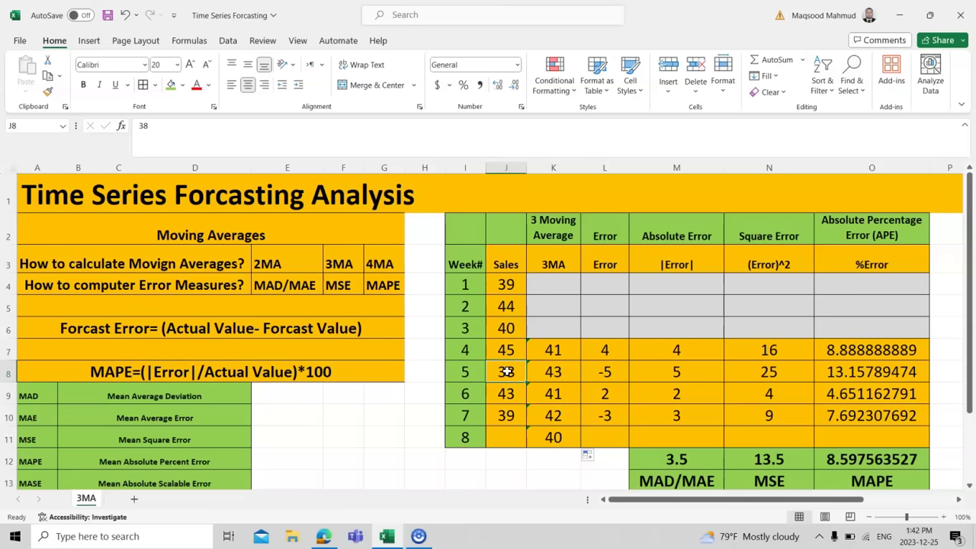
left_click(553, 372)
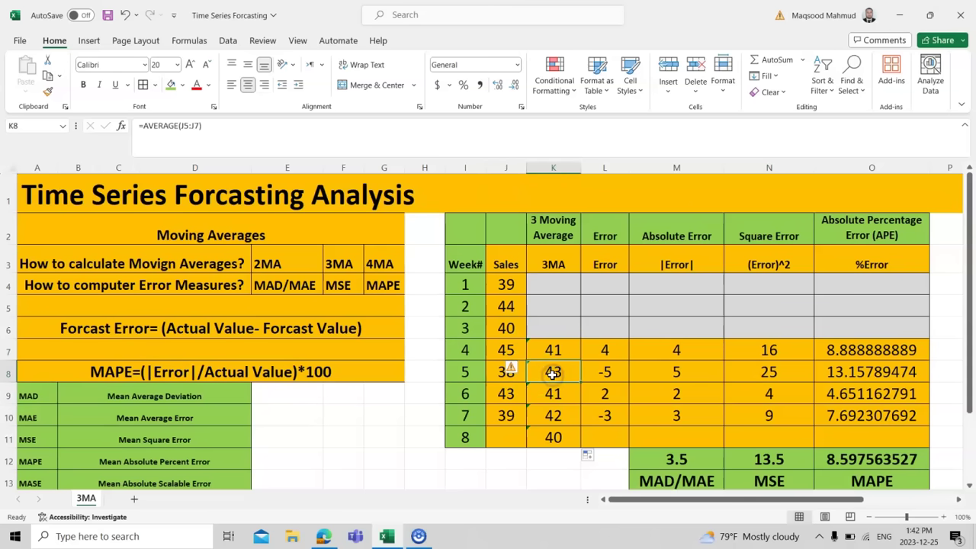
left_click(505, 393)
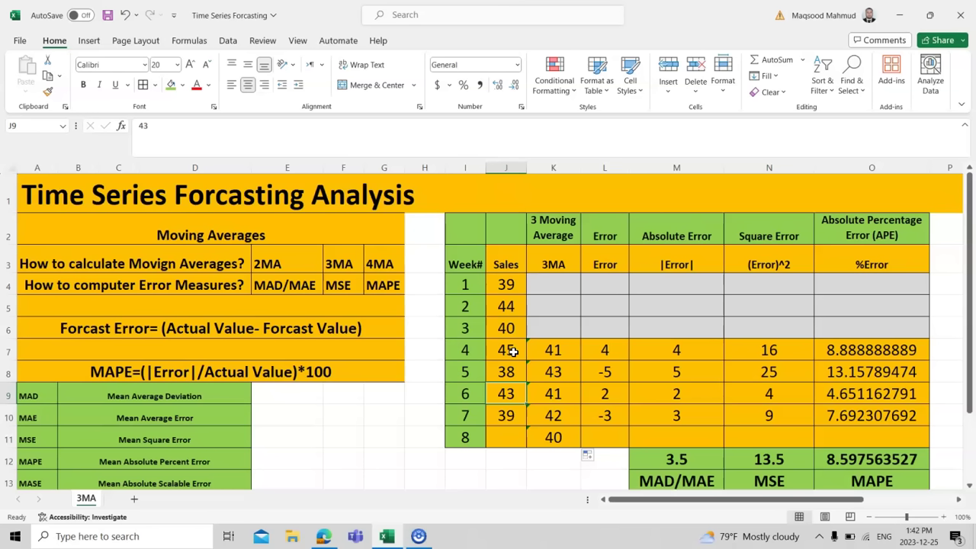
left_click(538, 352)
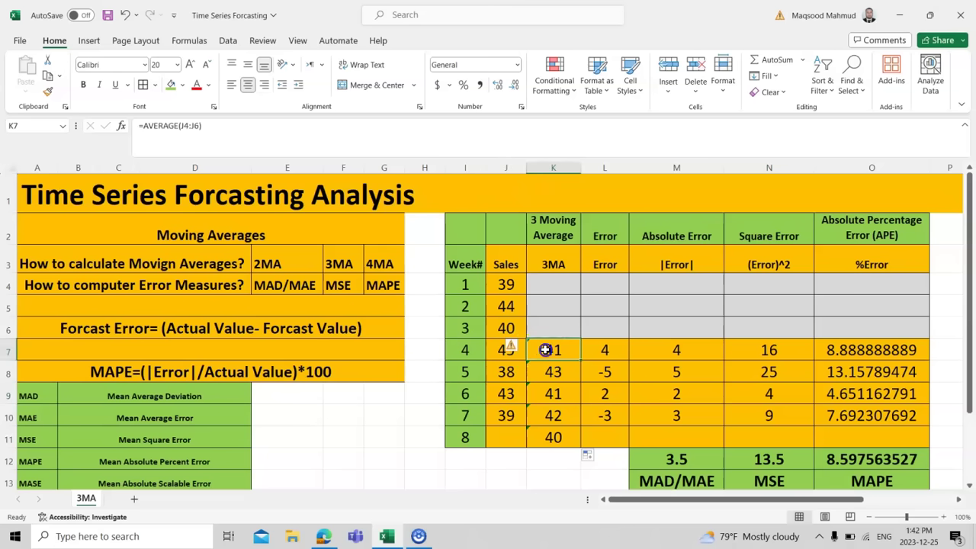
left_click(504, 355)
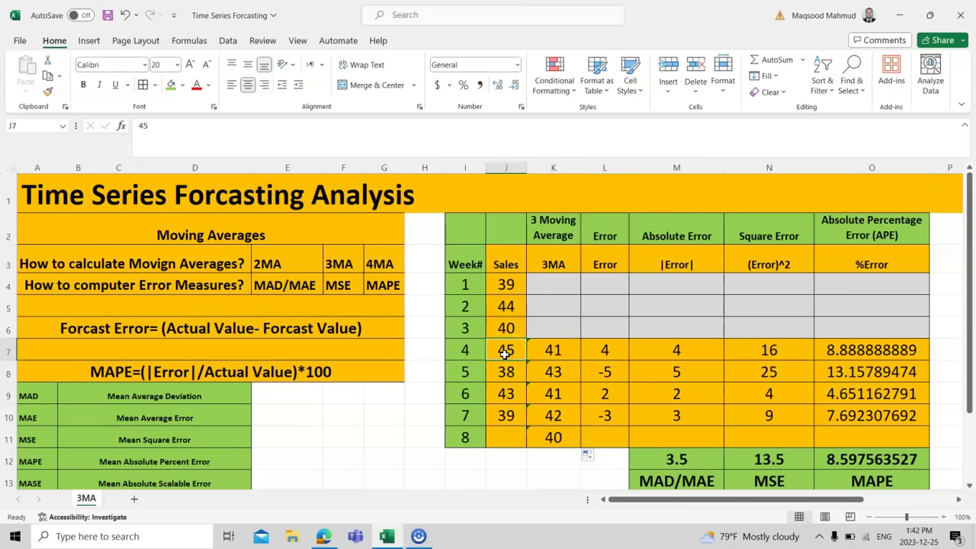
left_click(562, 349)
Inspect the Error formulas for weeks 4, 5 and 6 in L7:L9 without changing them
double_click(603, 351)
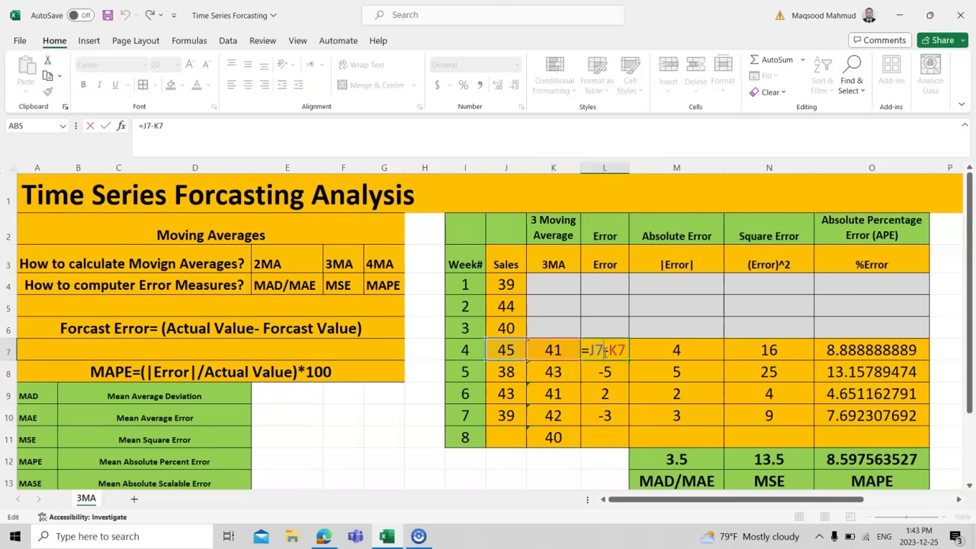
key("Return")
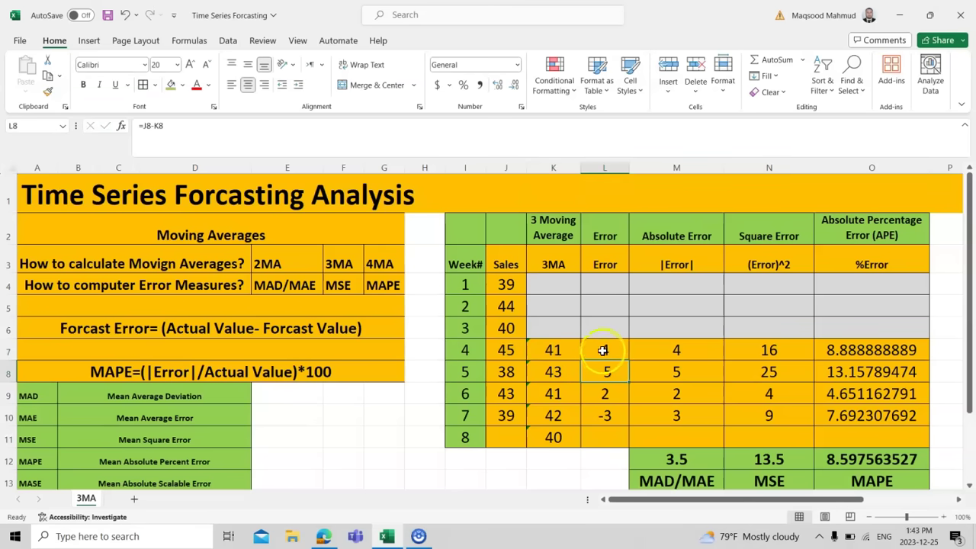
left_click(602, 350)
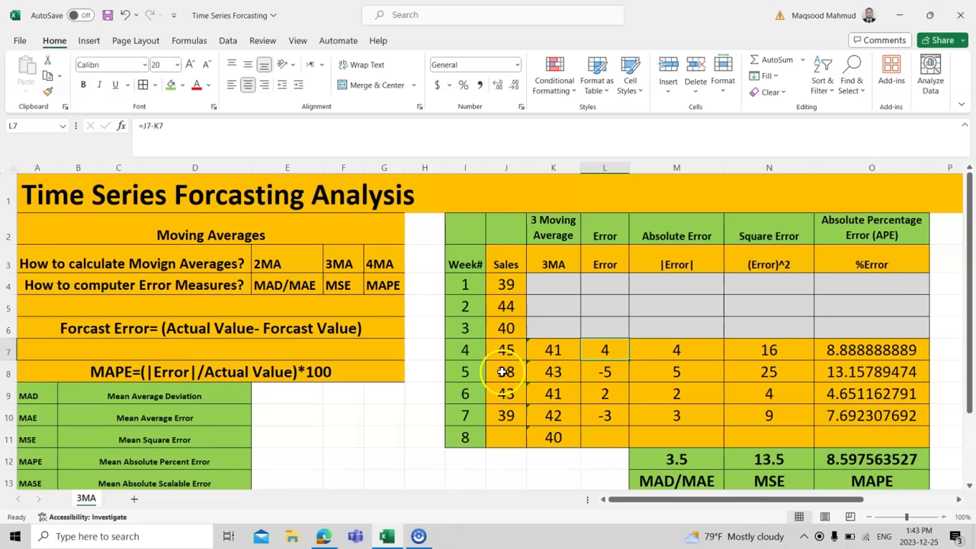
left_click(613, 371)
double_click(610, 370)
key("Return")
double_click(607, 392)
key("Return")
left_click(610, 349)
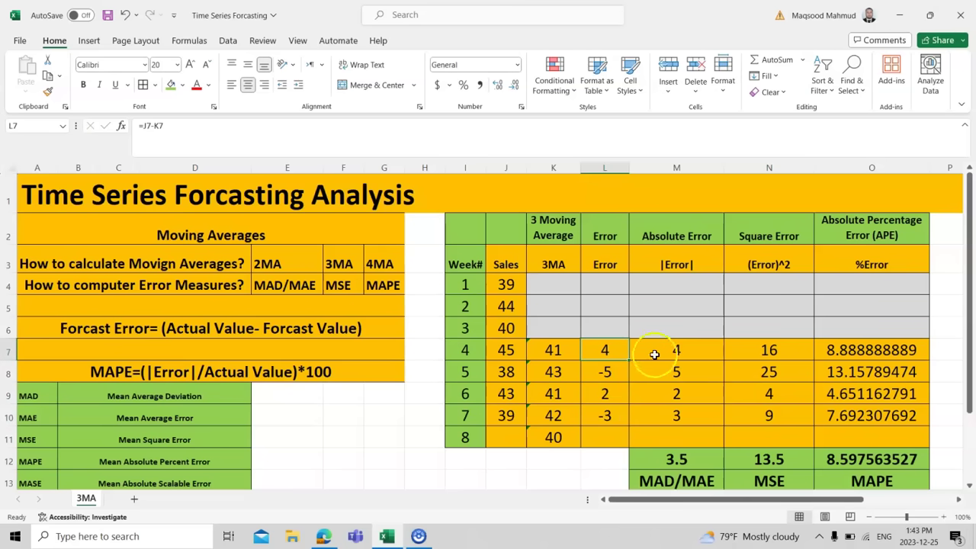
left_click(609, 334)
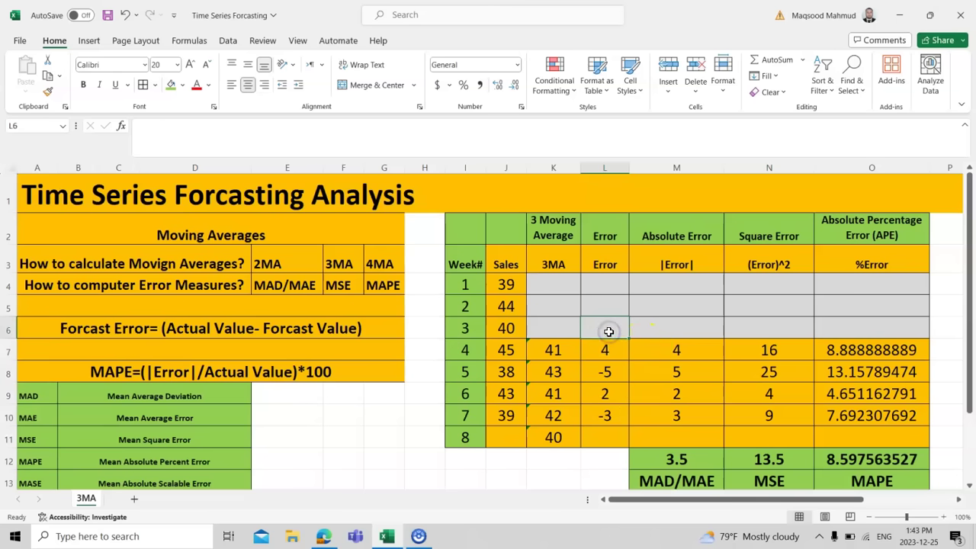
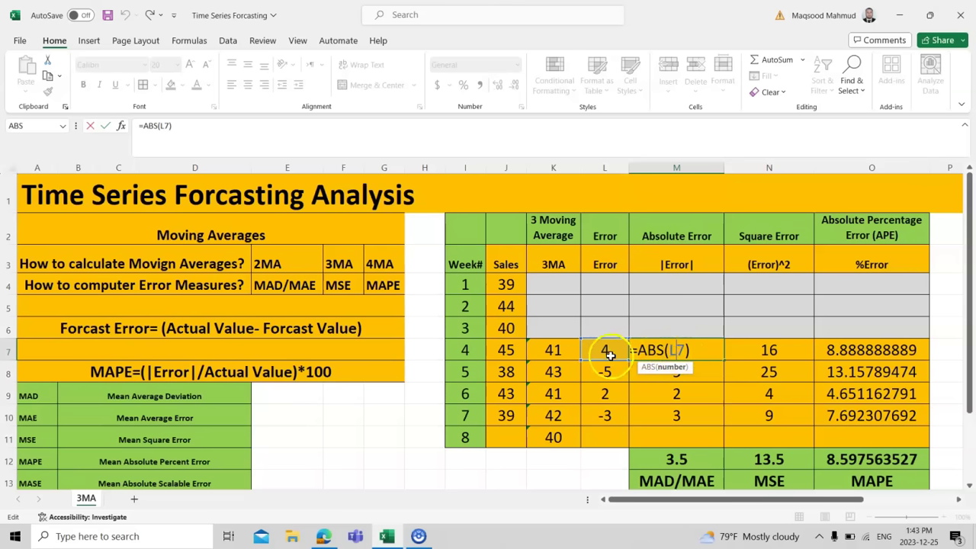
Keep the formula =ABS(L7) for week 4's absolute error in M7 and copy it down through week 7 in M10
key("Return")
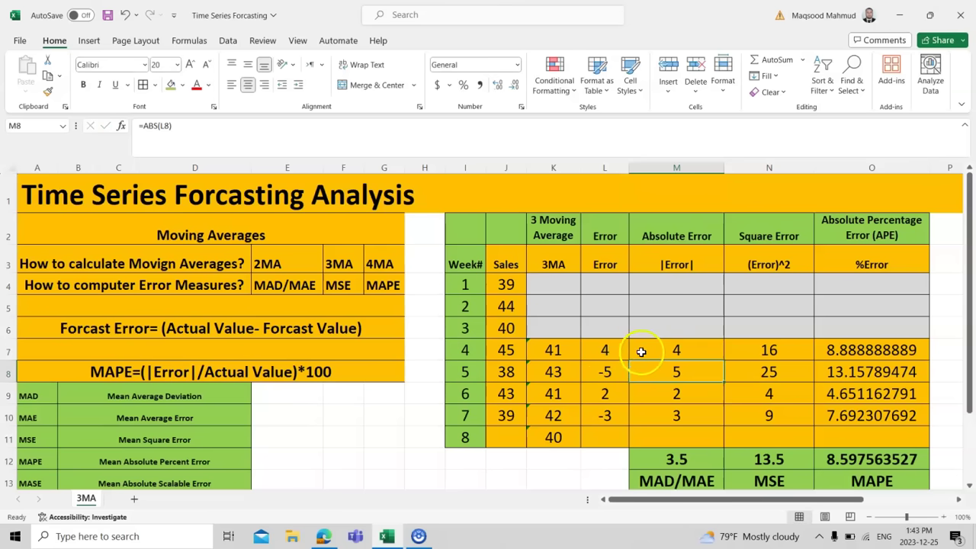
left_click(645, 351)
left_click_drag(725, 358, 715, 418)
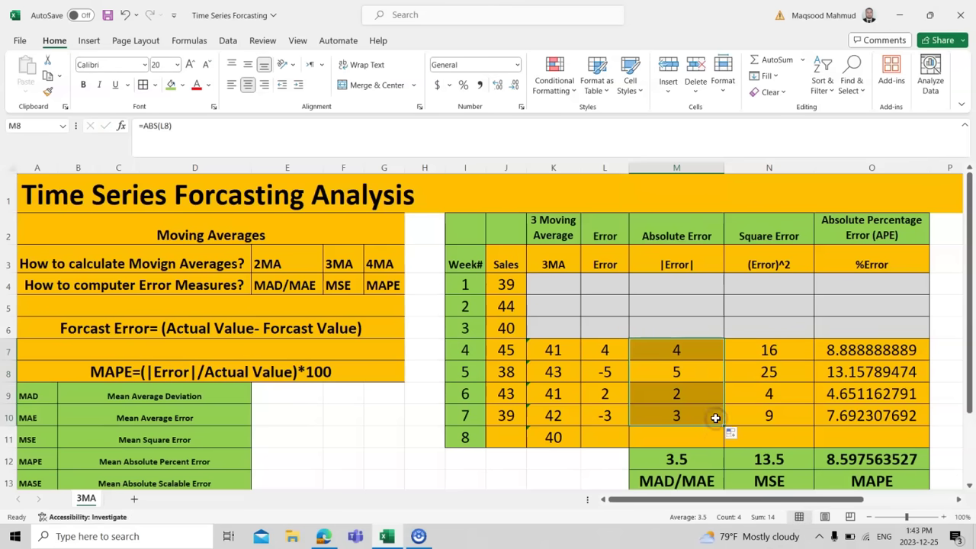
Replace the square error formula for week 4 in N7 with =POWER(M7,2)
left_click(697, 328)
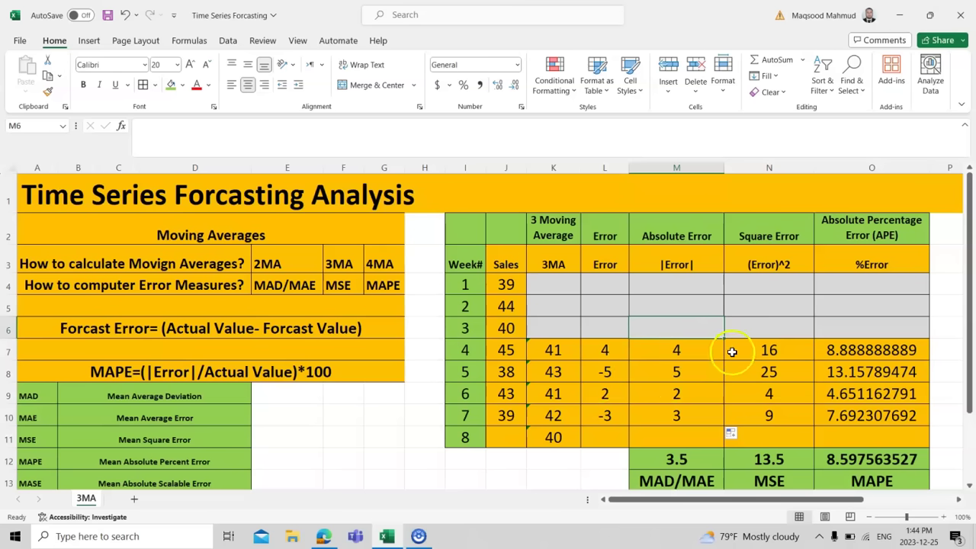
double_click(740, 349)
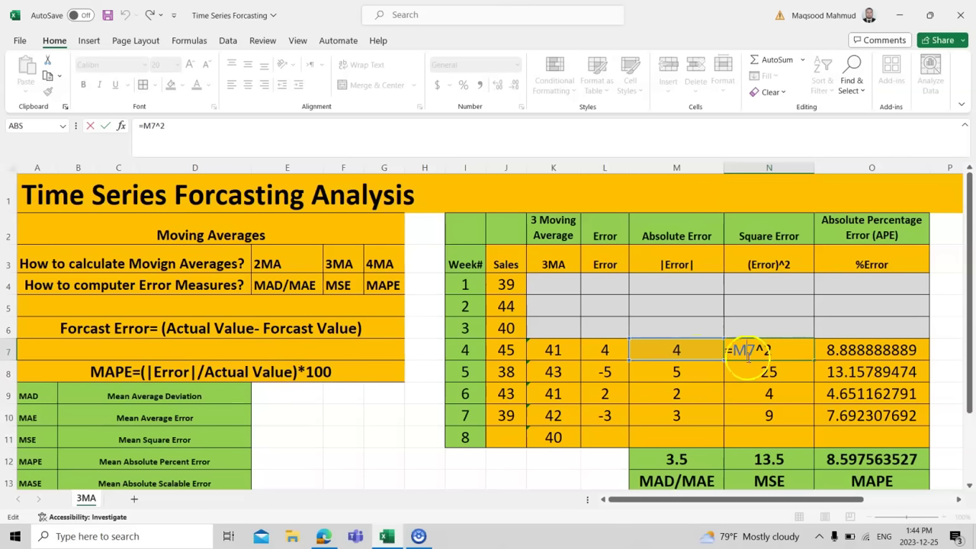
left_click(759, 349)
left_click(774, 349)
key("BackSpace")
key("BackSpace")
key("BackSpace")
key("BackSpace")
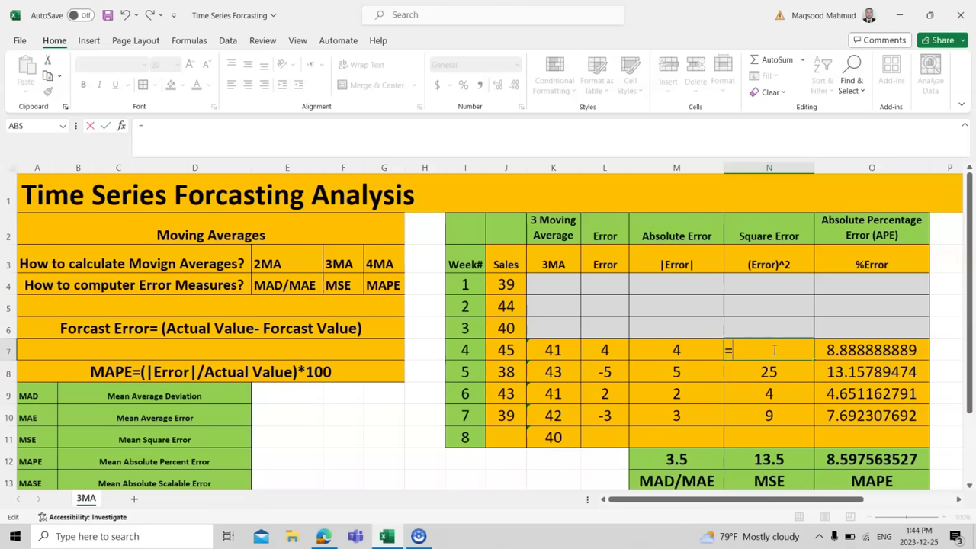
type("power(")
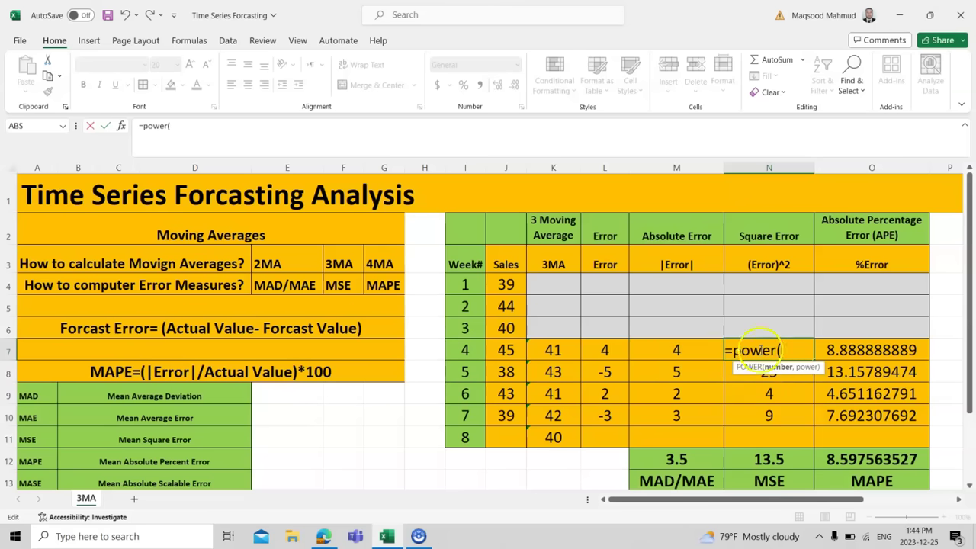
left_click(689, 349)
type(",")
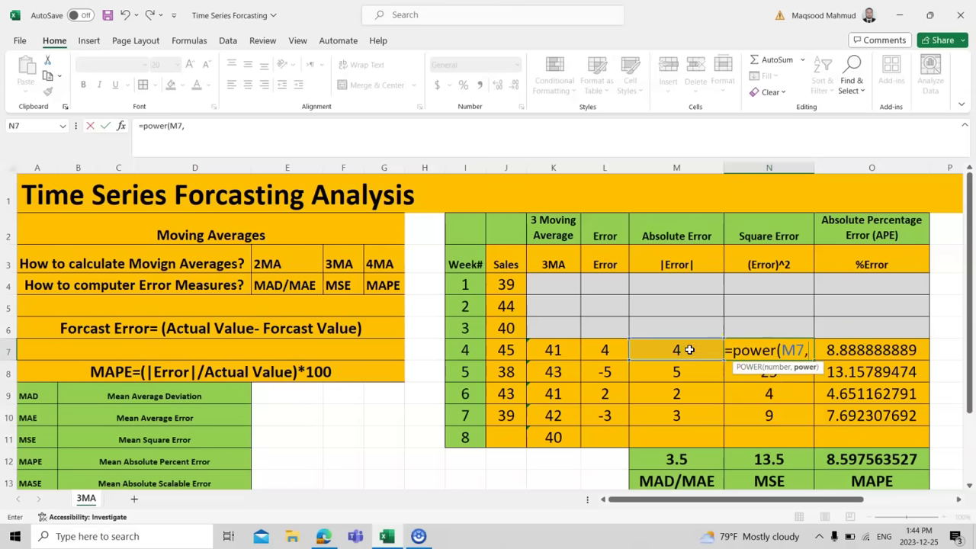
type("2)")
key("Return")
Clear N7 and enter =M7*M7 as week 4's square error formula
left_click(753, 349)
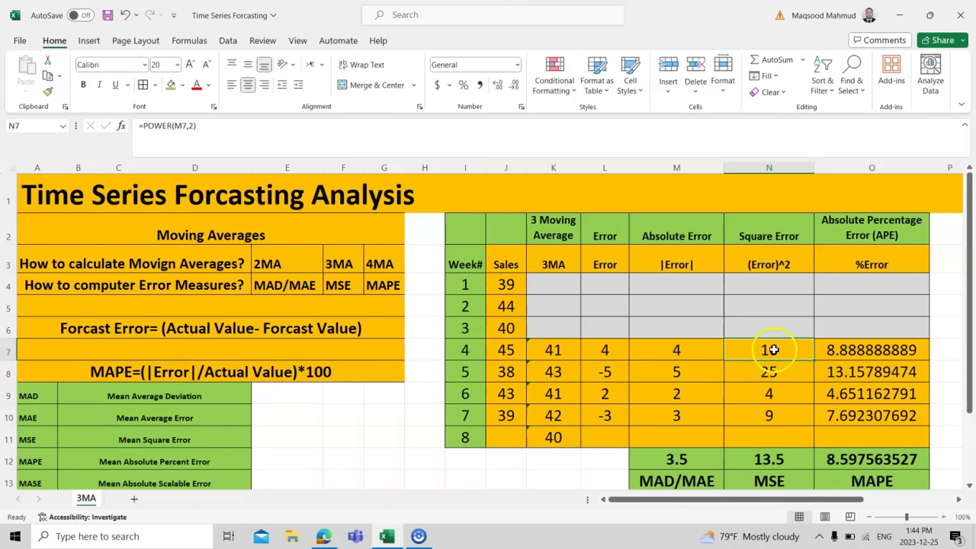
double_click(773, 349)
key("BackSpace")
key("BackSpace")
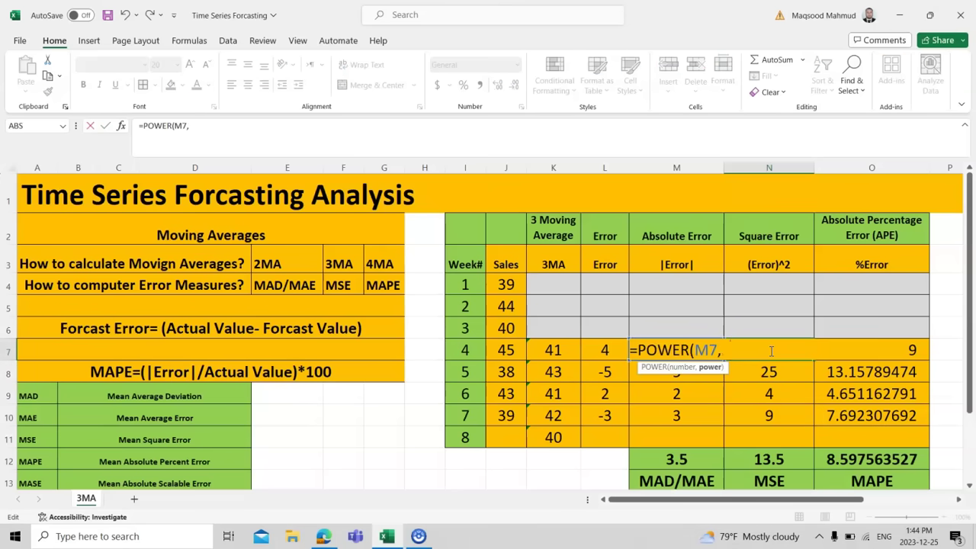
key("BackSpace")
key("BackSpace")
key("BackSpace")
key("BackSpace")
key("BackSpace")
key("BackSpace")
key("BackSpace")
key("BackSpace")
key("BackSpace")
key("BackSpace")
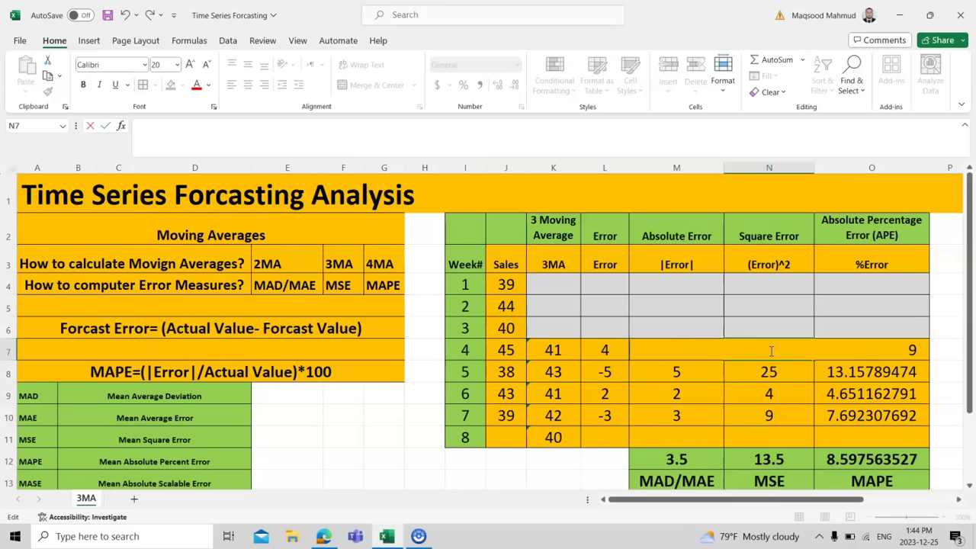
left_click(751, 415)
left_click(756, 347)
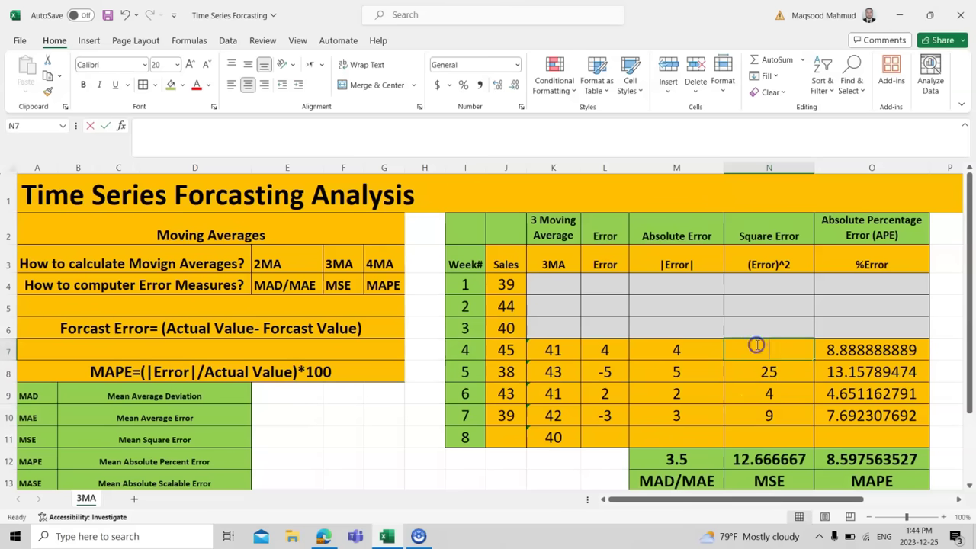
type("=")
left_click(700, 350)
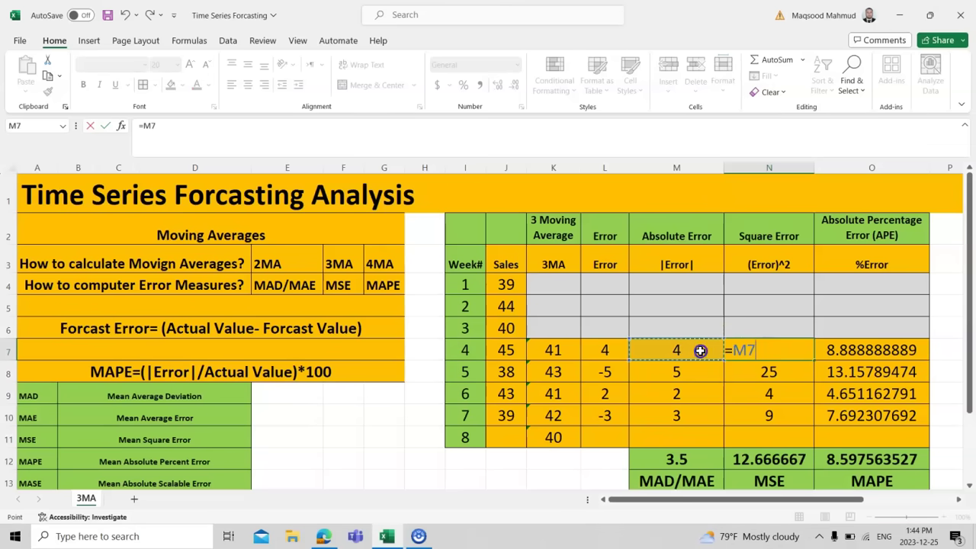
type("*")
left_click(676, 350)
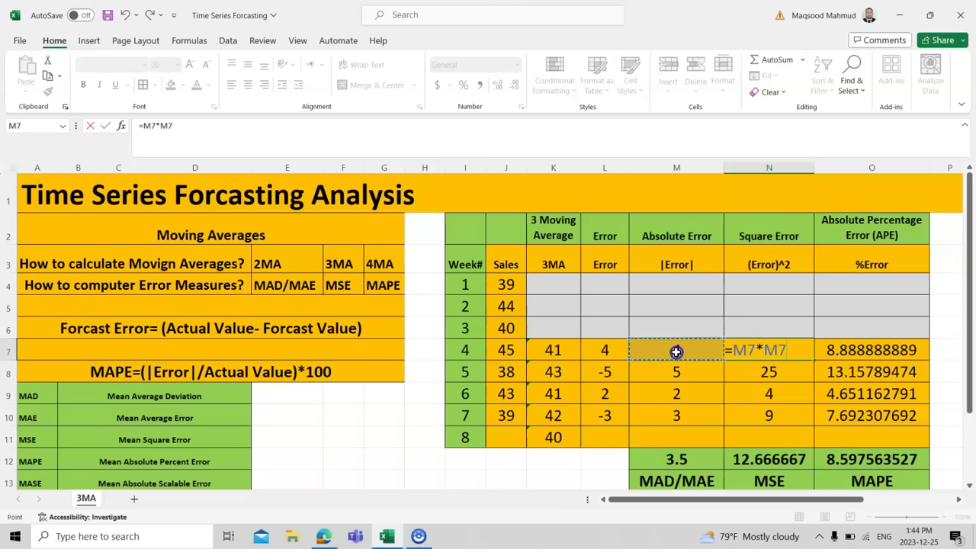
key("Return")
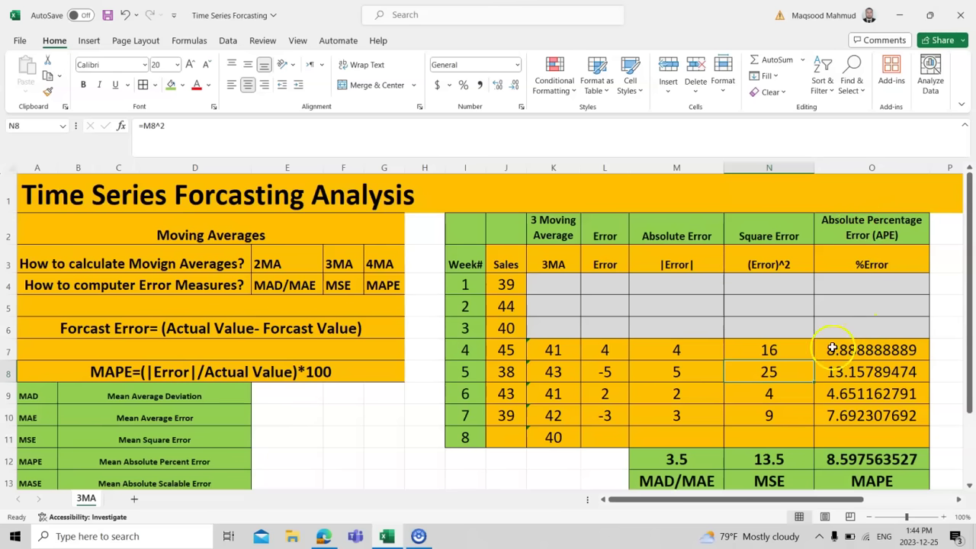
Check week 4's absolute error and sales, and inspect the absolute percentage error formula in O7 without changing it
left_click(668, 350)
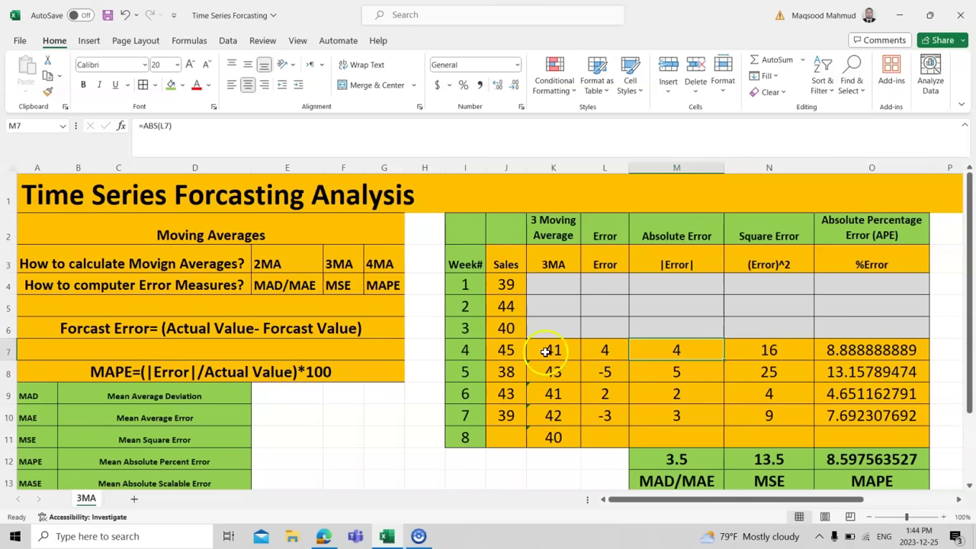
left_click(514, 351)
double_click(864, 350)
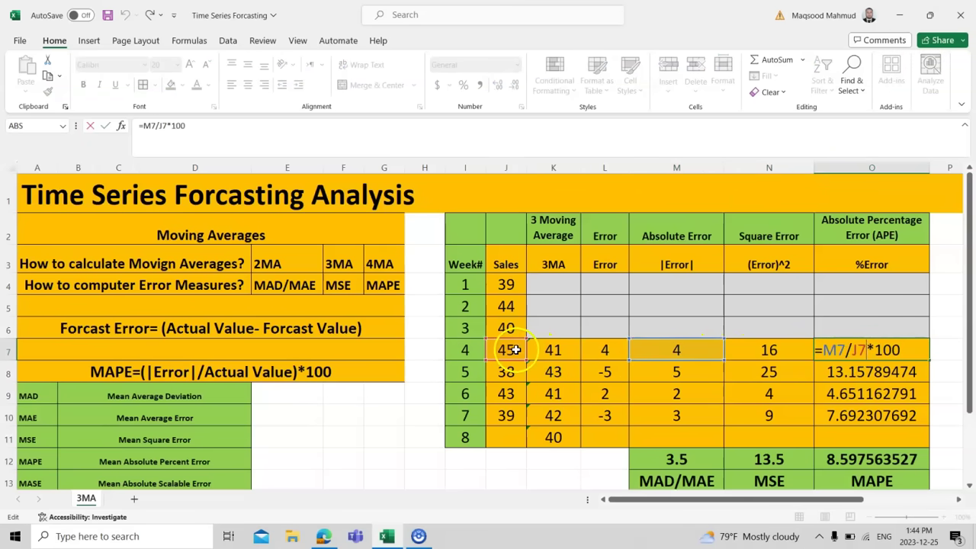
key("Return")
left_click(889, 349)
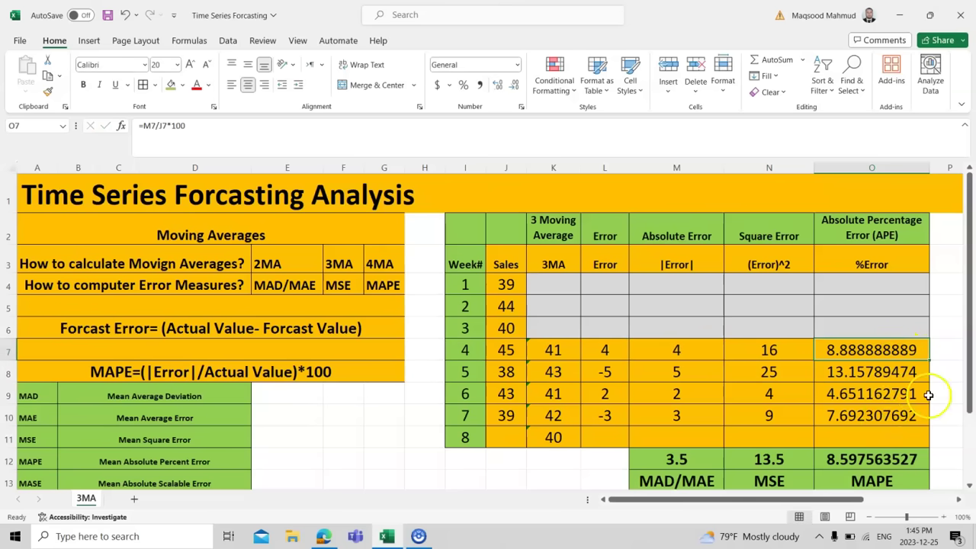
Inspect the MAD/MAE, MSE and MAPE formulas in M12, N12 and O12 without changing them
left_click_drag(970, 390, 970, 440)
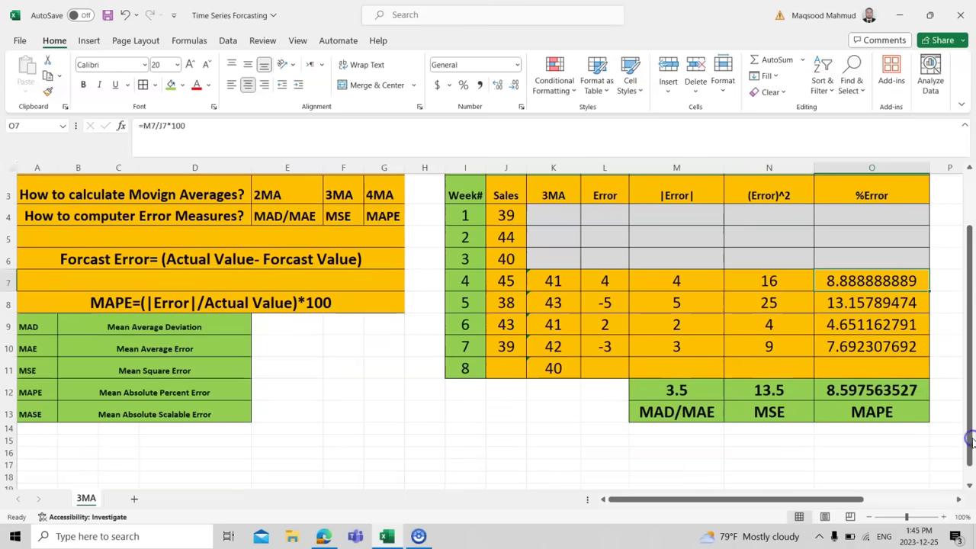
double_click(677, 391)
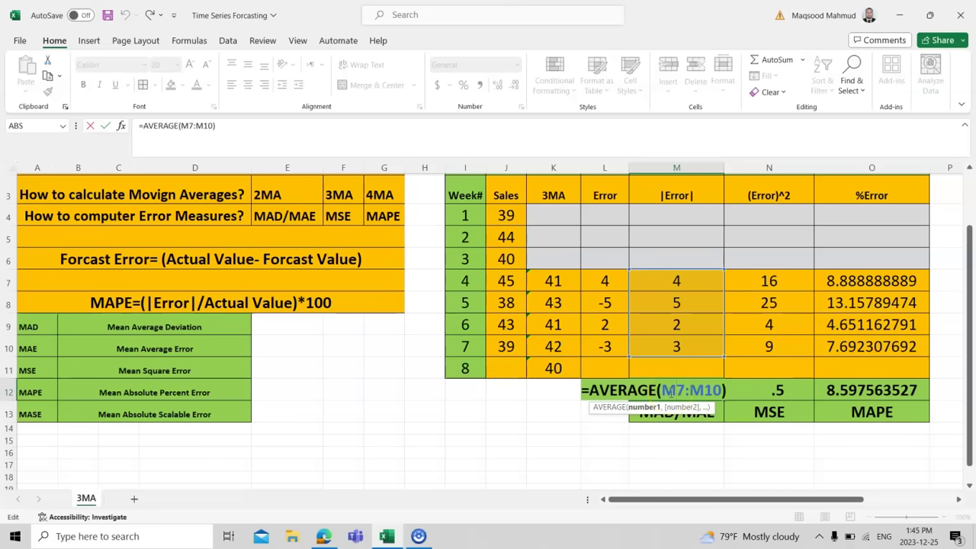
key("Return")
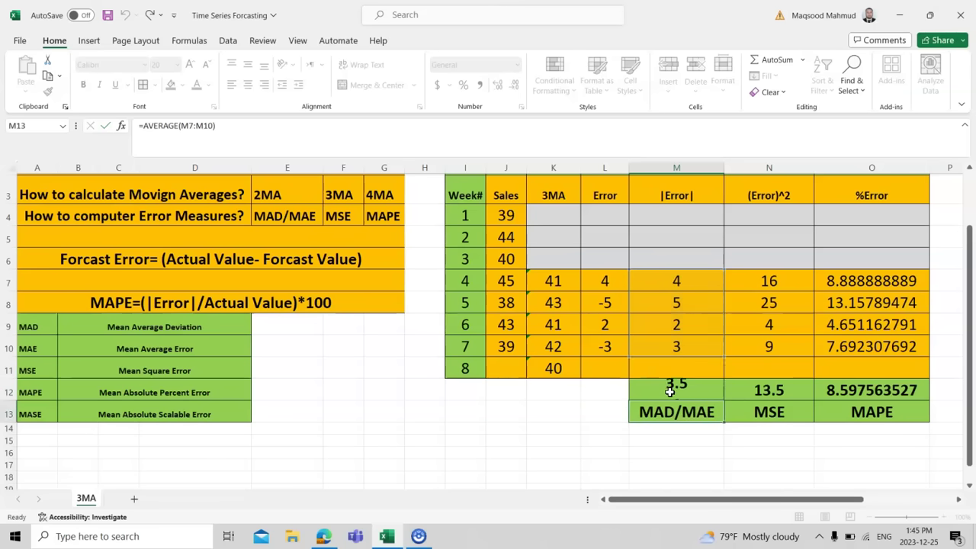
double_click(766, 390)
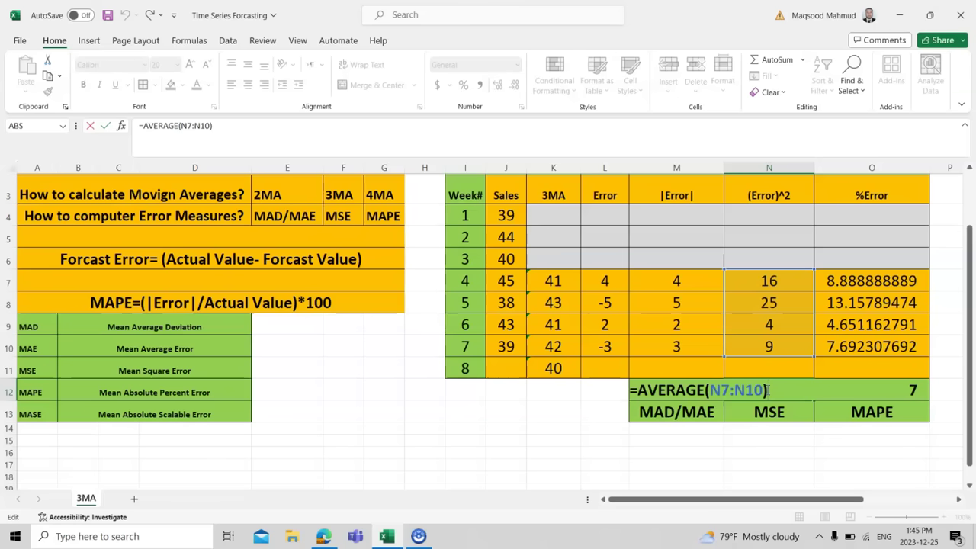
key("Return")
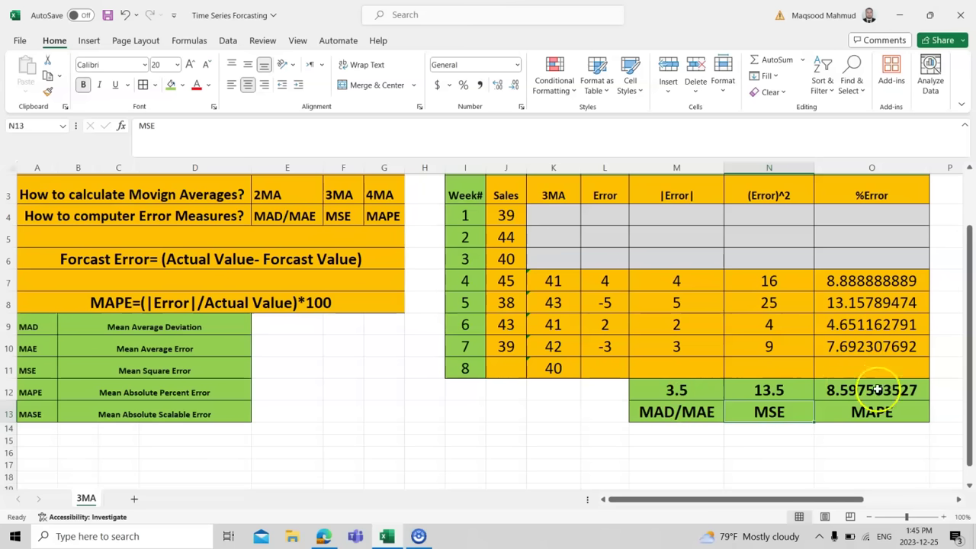
left_click_drag(966, 385, 968, 364)
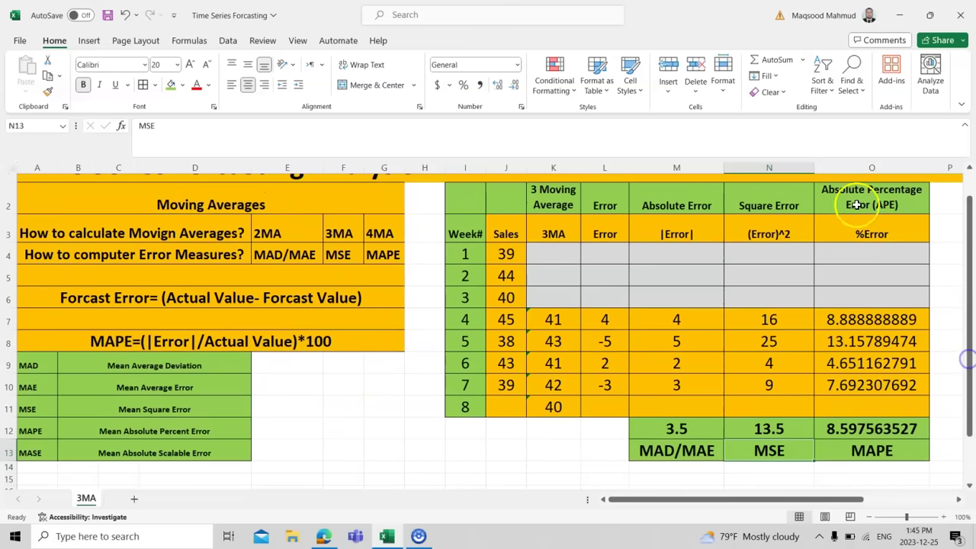
double_click(847, 428)
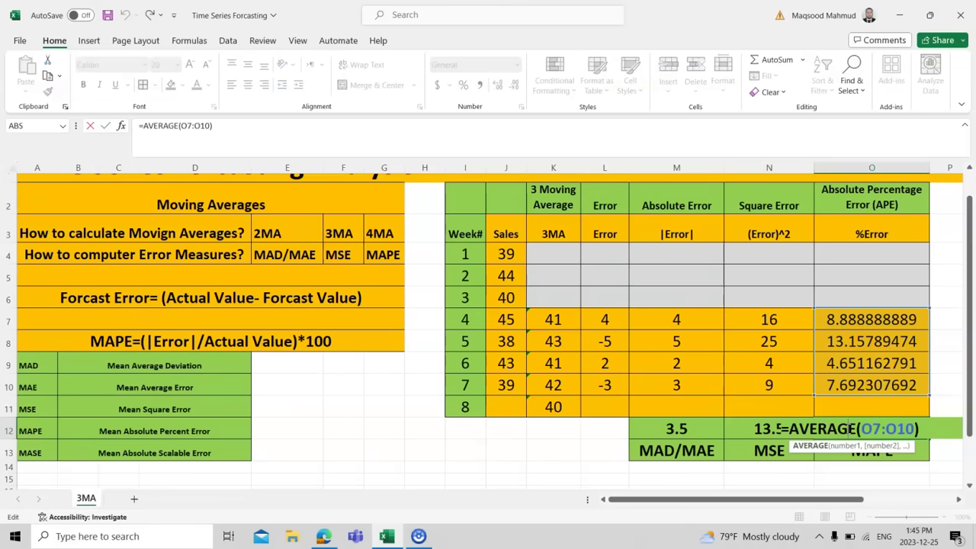
key("Return")
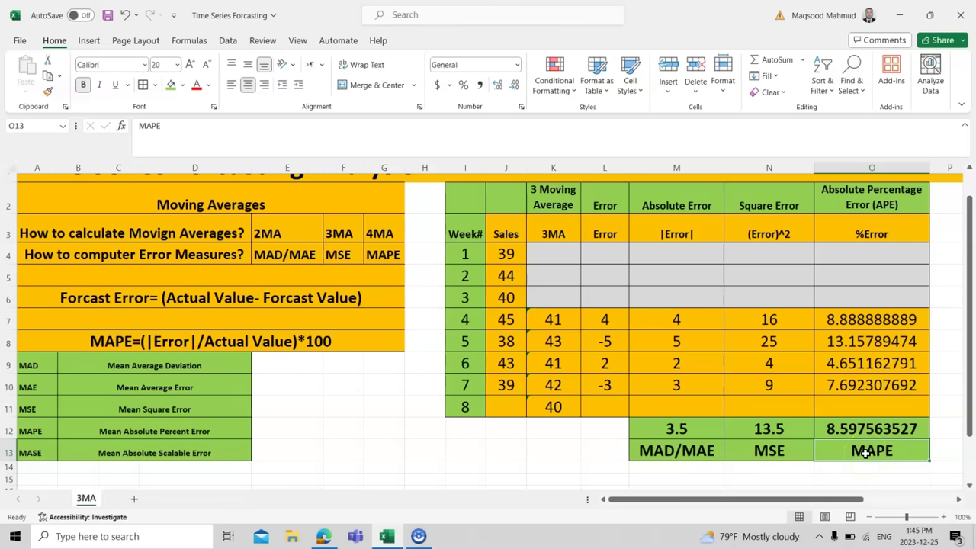
Compare the Absolute Percentage Error (APE) heading in O2 with the MAPE label in O13
left_click(858, 201)
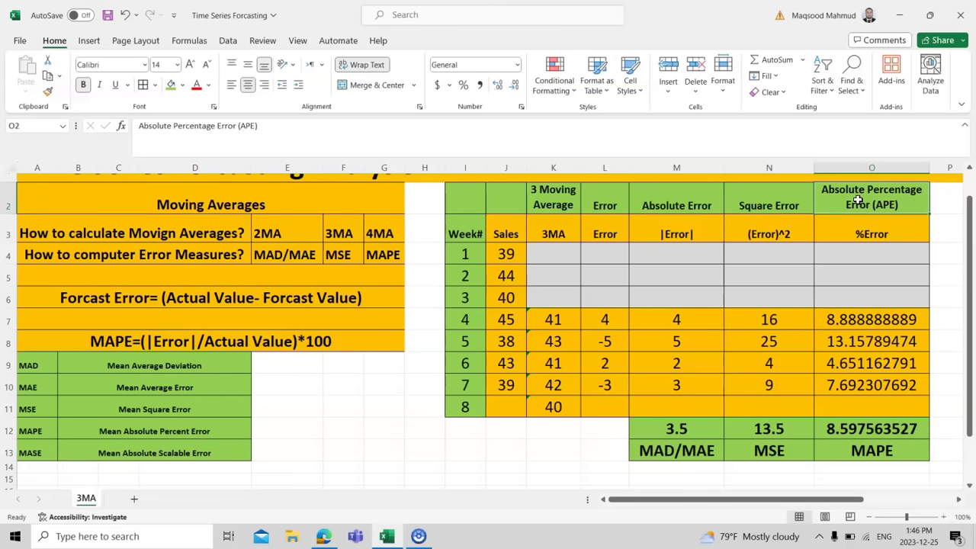
double_click(869, 451)
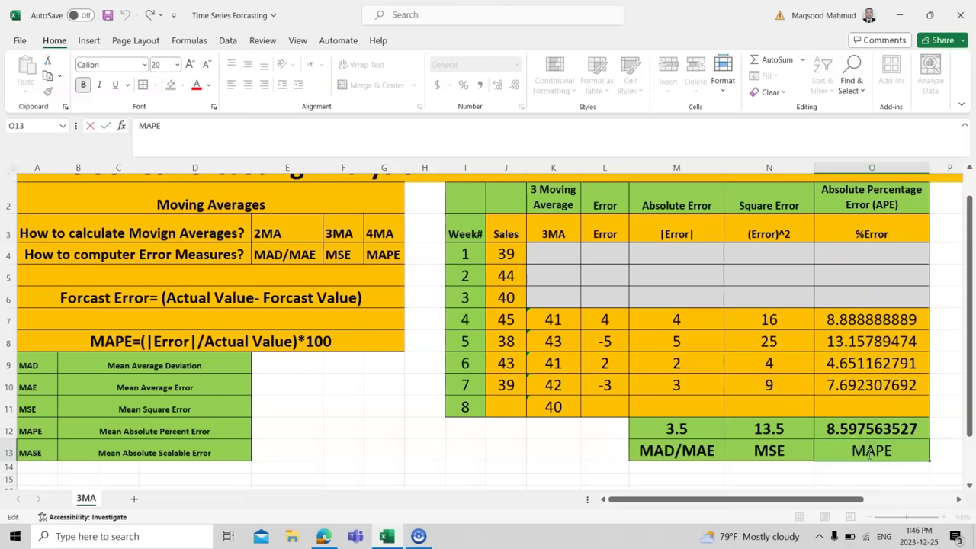
key("Return")
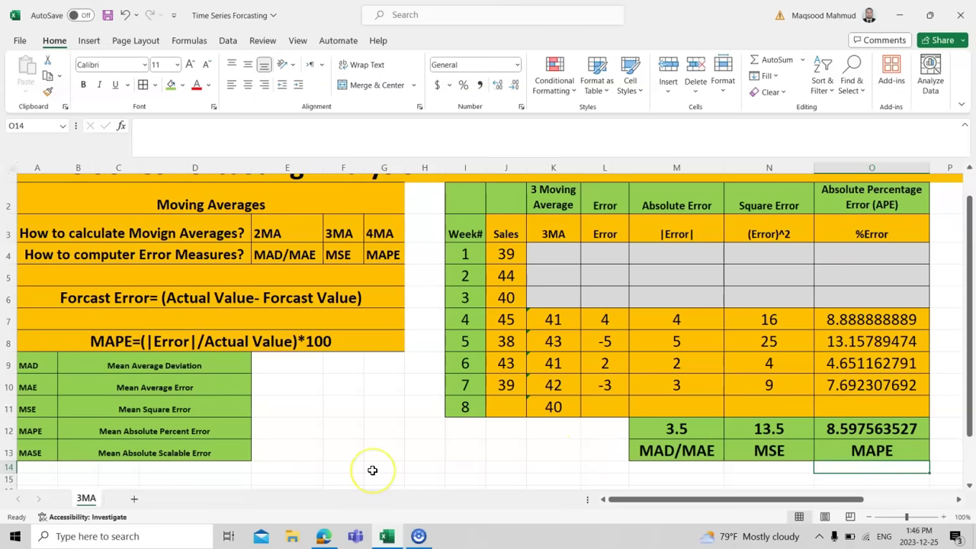